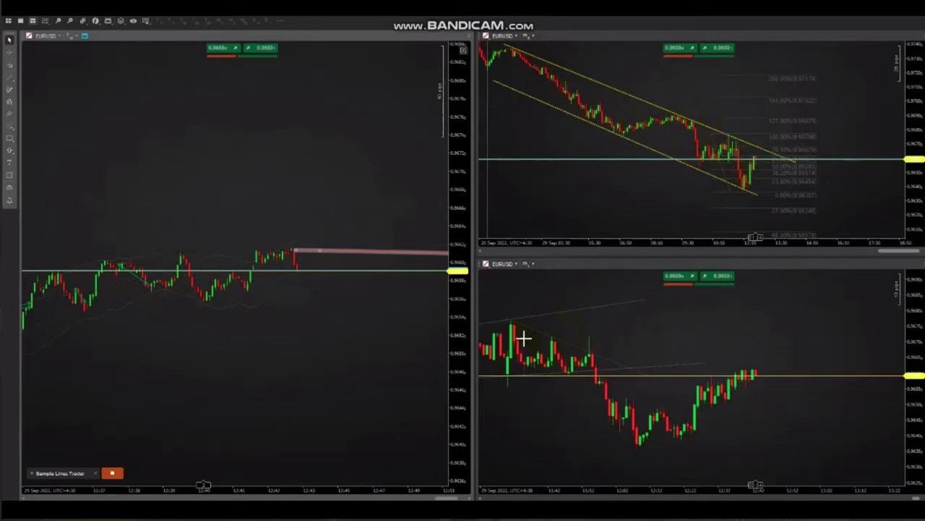
# Step: Draw two falling green trend lines across the highs on the lower-right EURUSD chart
pyautogui.moveTo(498, 318); pyautogui.dragTo(828, 389)
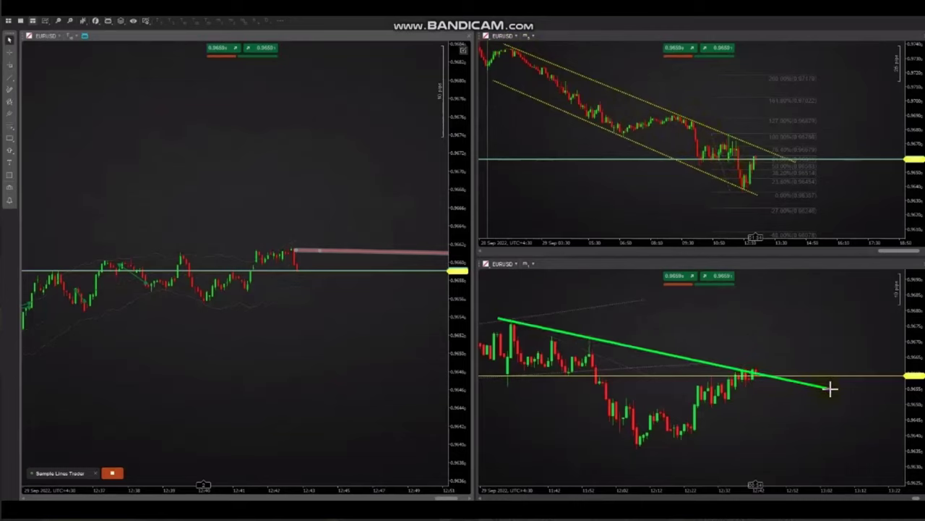
pyautogui.moveTo(506, 377)
pyautogui.mouseDown()
pyautogui.moveTo(702, 450)
pyautogui.moveTo(728, 475)
pyautogui.mouseUp()
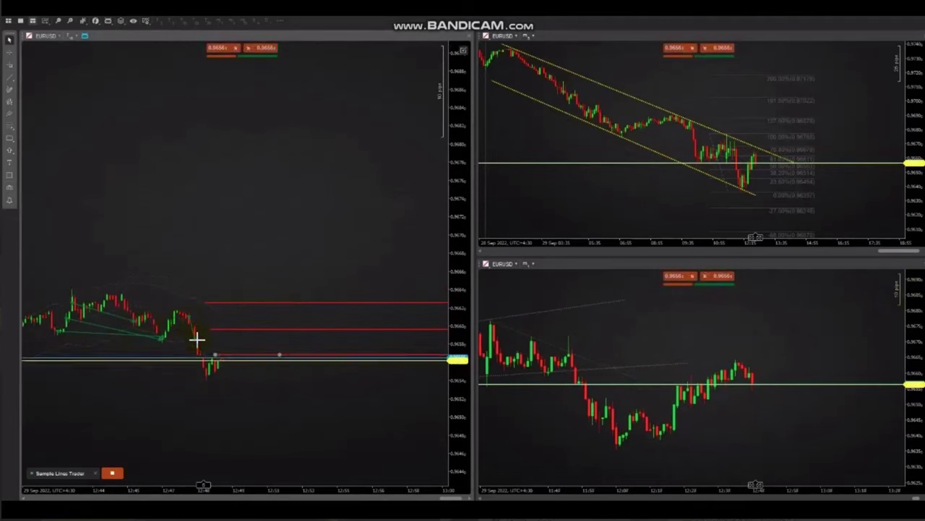
# Step: Move the EURUSD position's stop level and nudge the red trend lines on the left chart
pyautogui.moveTo(209, 372); pyautogui.dragTo(221, 357)
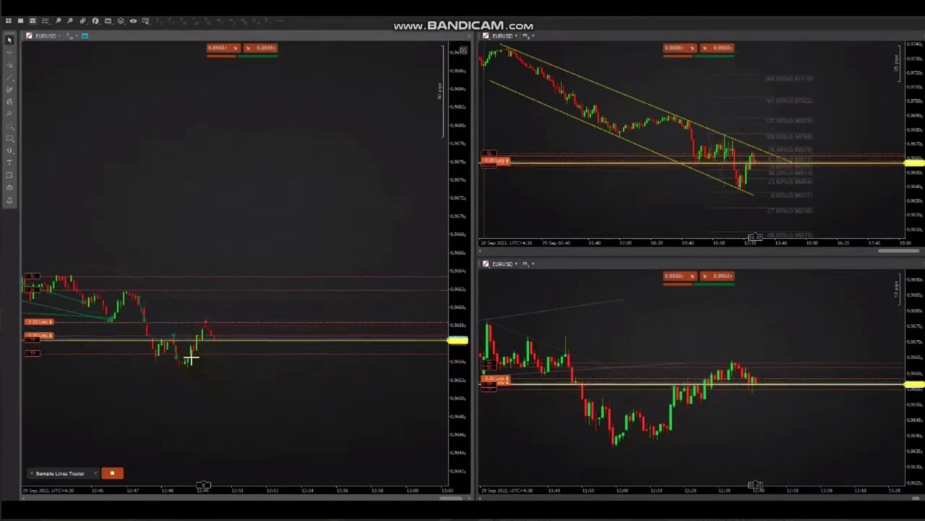
pyautogui.moveTo(204, 329)
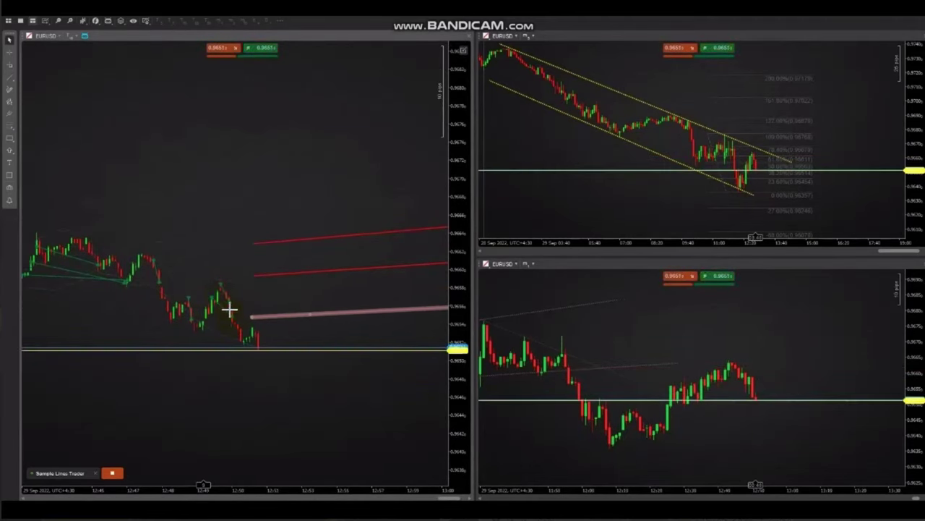
pyautogui.click(231, 319)
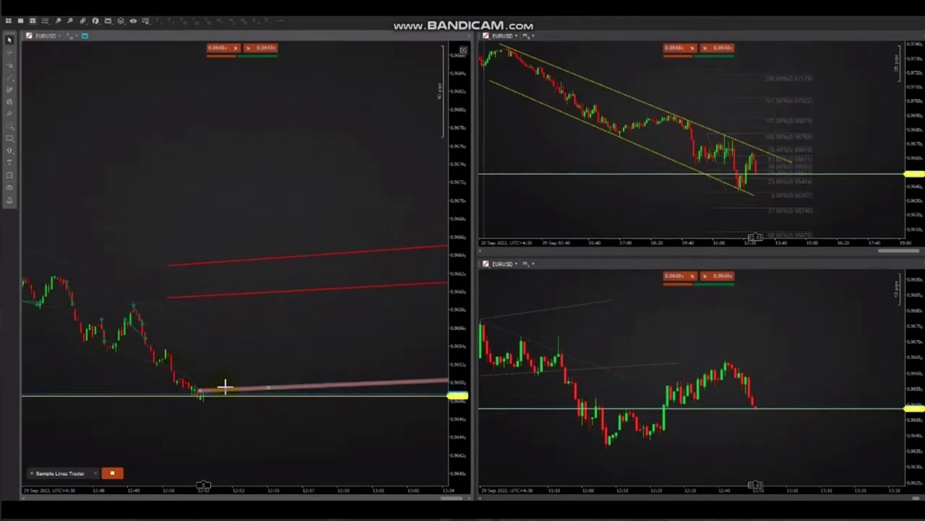
pyautogui.click(205, 403)
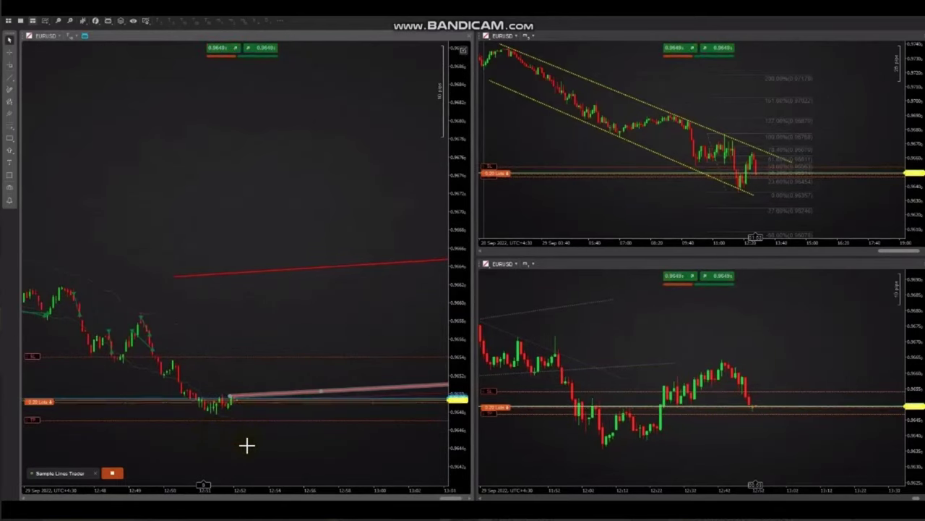
pyautogui.moveTo(246, 396); pyautogui.dragTo(239, 393)
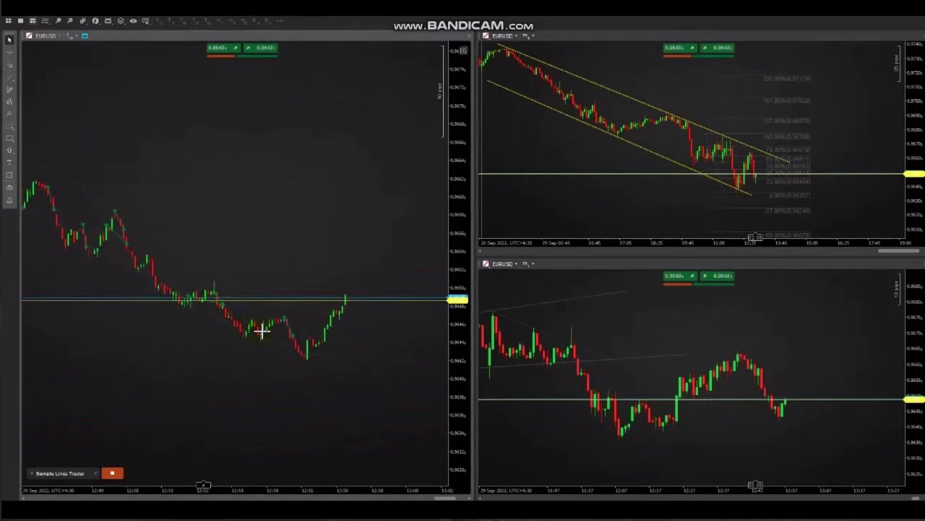
# Step: Pan and scroll the left EURUSD chart back through earlier candles
pyautogui.moveTo(289, 322); pyautogui.dragTo(398, 391)
pyautogui.scroll(10, 397, 391)
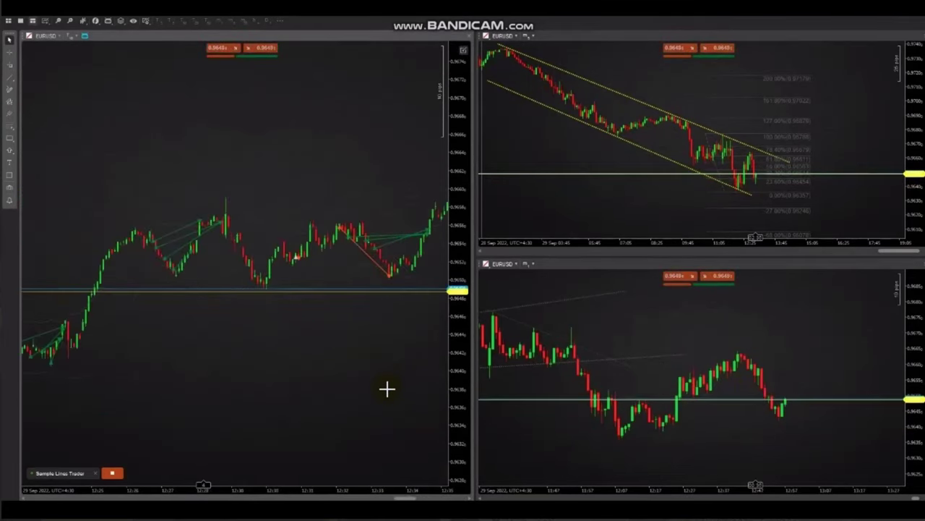
pyautogui.scroll(-12, 147, 288)
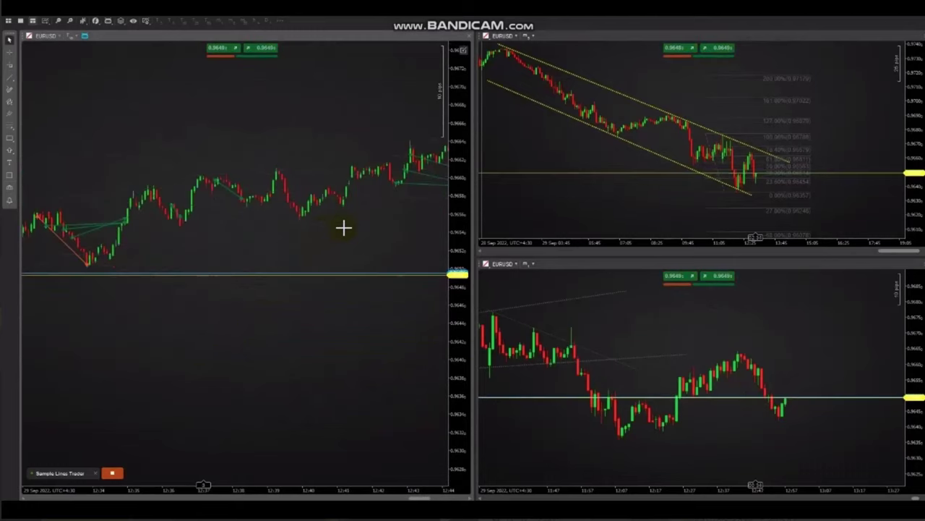
pyautogui.scroll(-8, 383, 197)
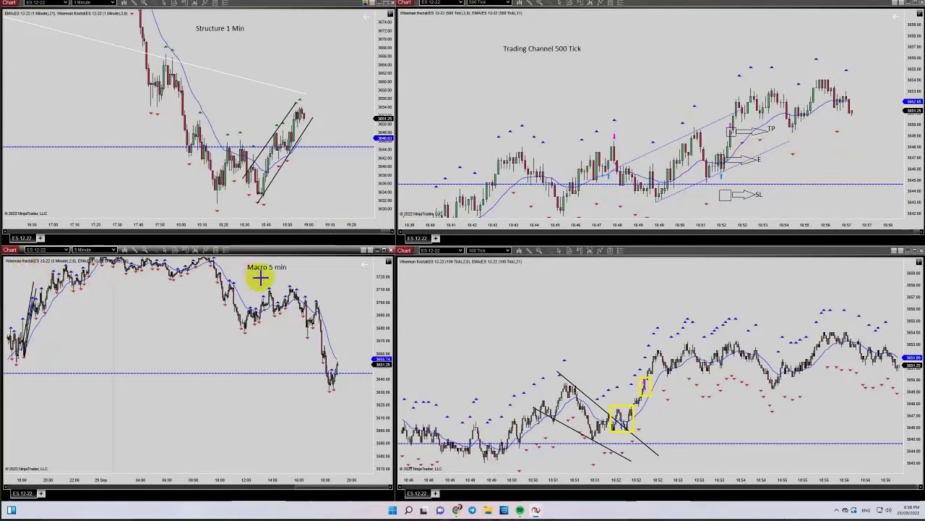
# Step: Sketch a green wedge on the Macro 5 min chart and two rising lines on the 500 Tick chart
pyautogui.click(209, 258)
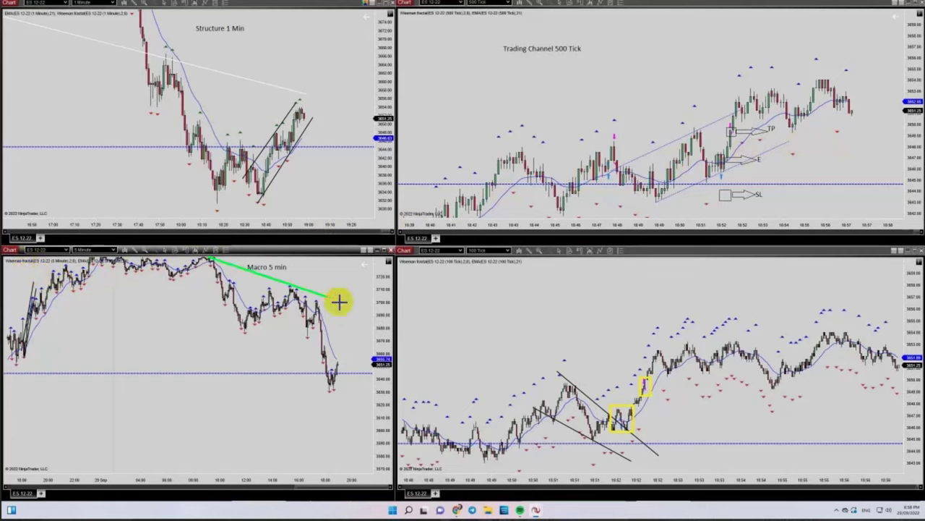
pyautogui.click(362, 313)
pyautogui.click(217, 295)
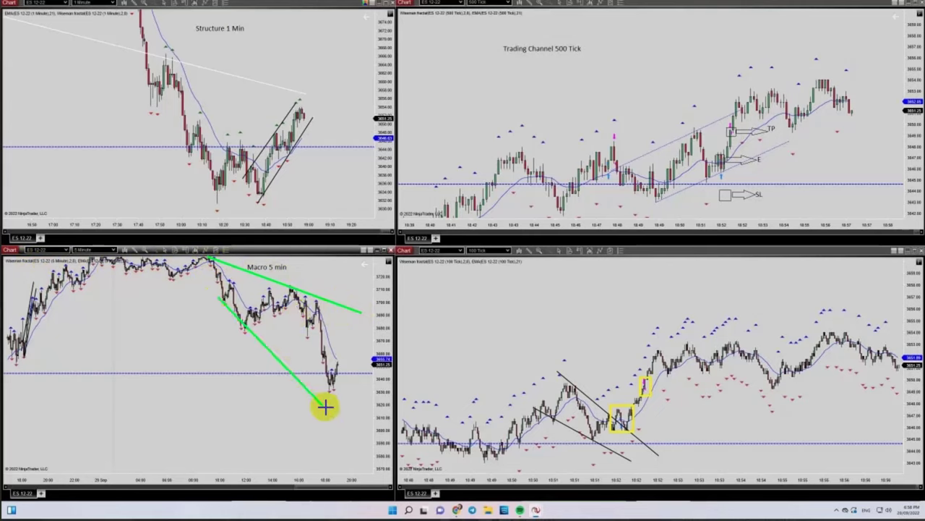
pyautogui.click(352, 411)
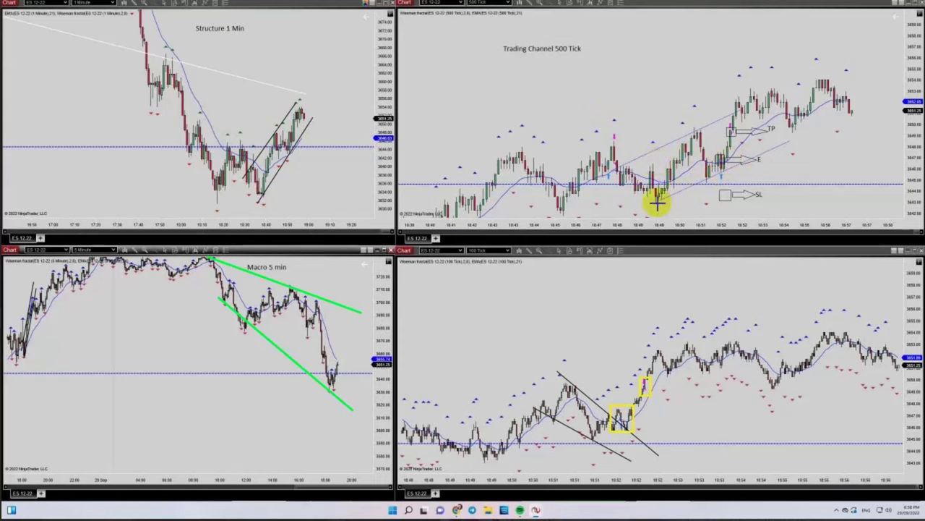
pyautogui.moveTo(553, 212)
pyautogui.mouseDown()
pyautogui.moveTo(679, 195)
pyautogui.moveTo(657, 198)
pyautogui.moveTo(839, 126)
pyautogui.mouseUp()
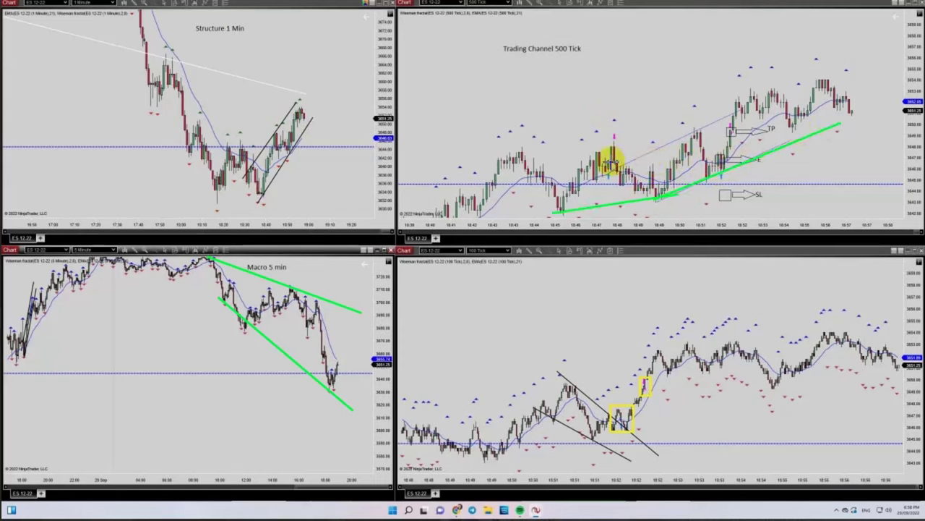
pyautogui.moveTo(611, 152)
pyautogui.mouseDown()
pyautogui.moveTo(733, 82)
pyautogui.moveTo(824, 64)
pyautogui.mouseUp()
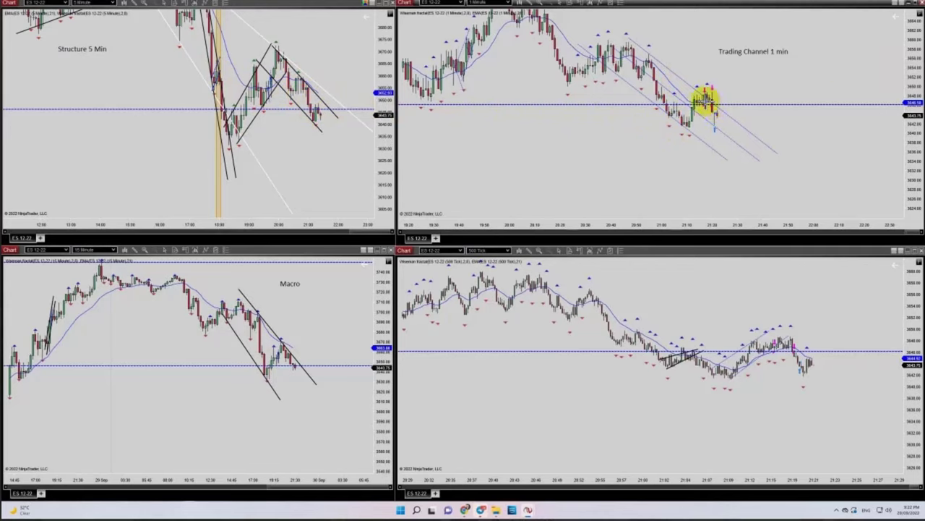
# Step: Draw two red arrows pointing at the latest bars on the Trading Channel 1 min chart
pyautogui.moveTo(774, 83)
pyautogui.mouseDown()
pyautogui.moveTo(710, 99)
pyautogui.moveTo(727, 107)
pyautogui.moveTo(704, 91)
pyautogui.moveTo(715, 99)
pyautogui.mouseUp()
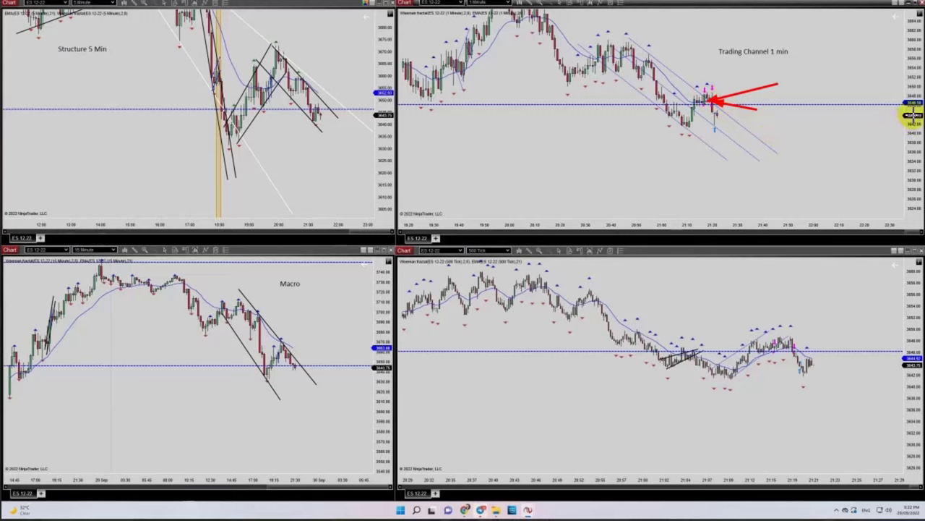
pyautogui.moveTo(860, 140); pyautogui.dragTo(714, 125)
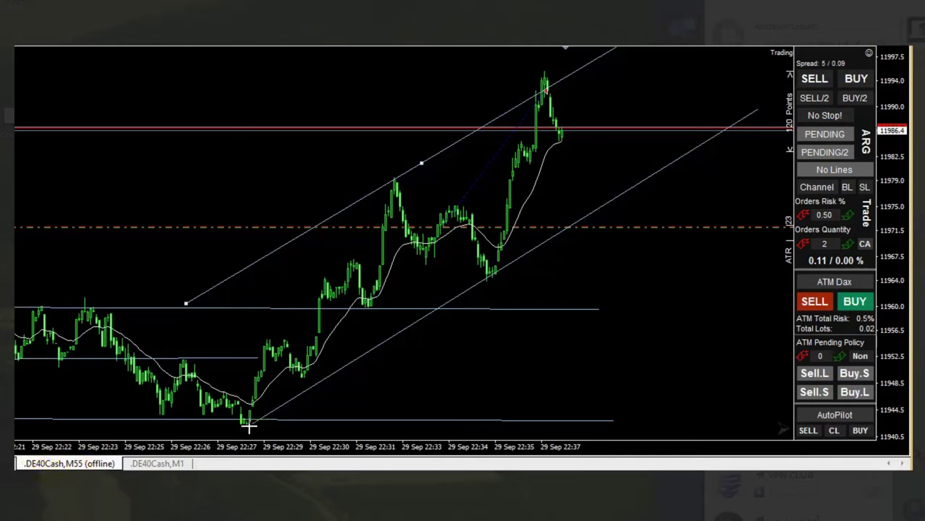
# Step: Draw two rising green trend lines along the DE40Cash M55 rally, then delete them
pyautogui.moveTo(249, 425); pyautogui.dragTo(529, 171)
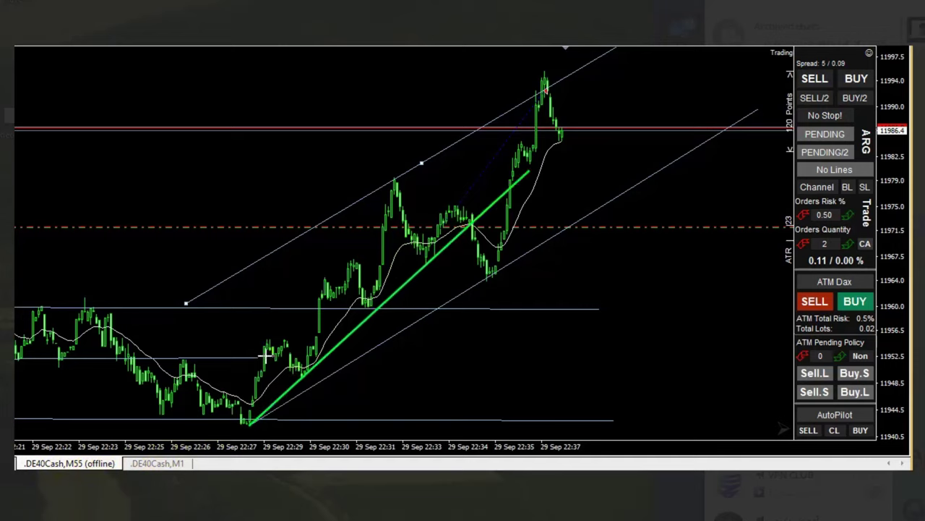
pyautogui.moveTo(253, 355); pyautogui.dragTo(475, 83)
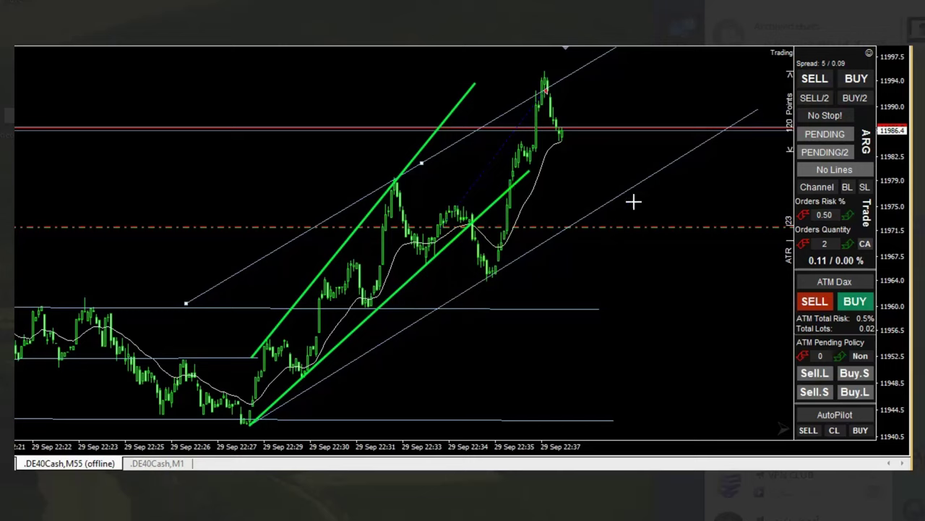
pyautogui.press('BackSpace')
pyautogui.press('BackSpace')
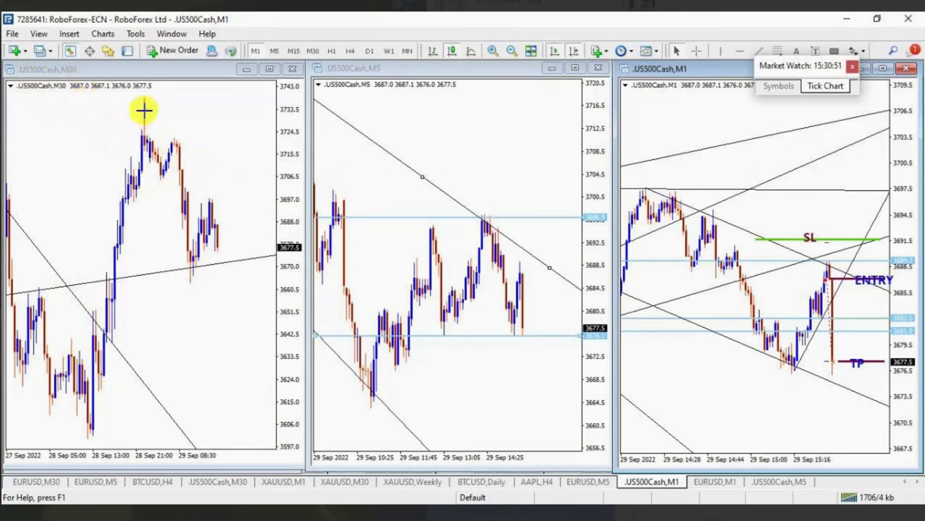
# Step: Draw two falling green lines each on the US500Cash M30 and M5 charts
pyautogui.moveTo(148, 103); pyautogui.dragTo(249, 242)
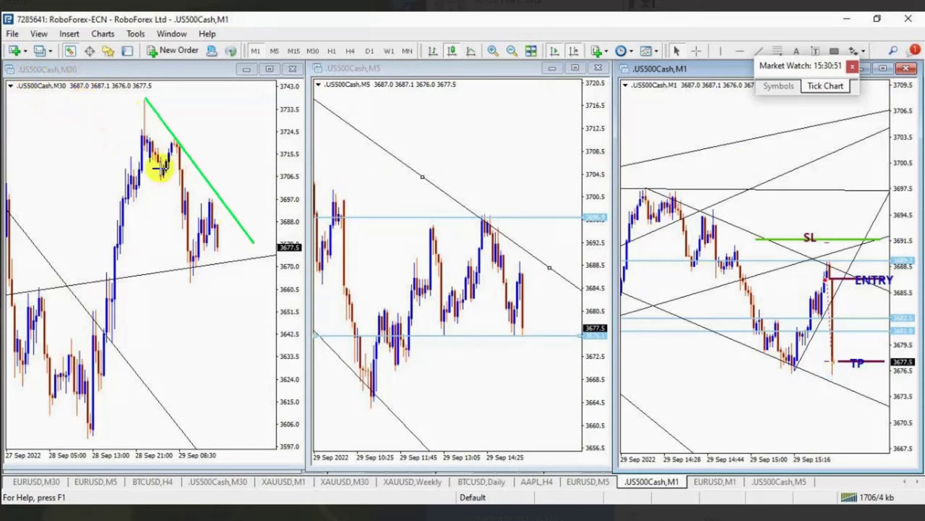
pyautogui.moveTo(157, 166); pyautogui.dragTo(213, 348)
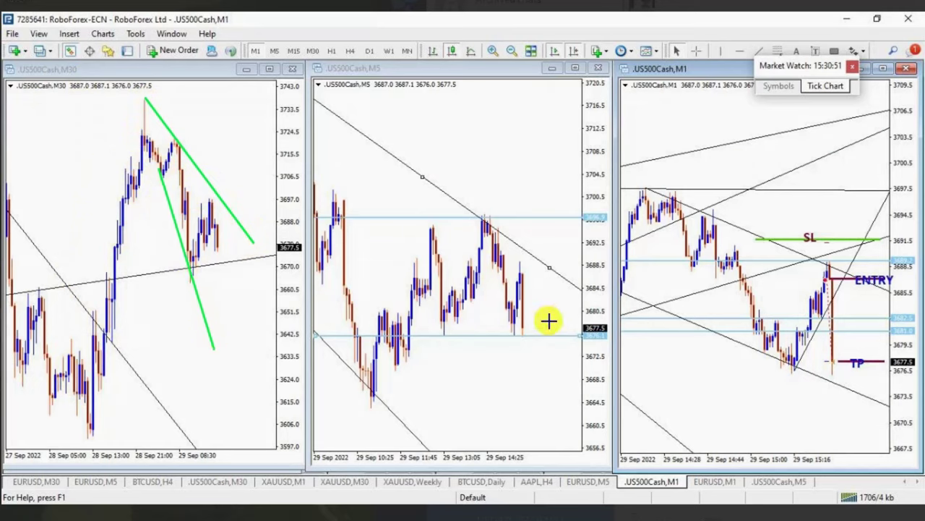
pyautogui.moveTo(484, 213); pyautogui.dragTo(583, 337)
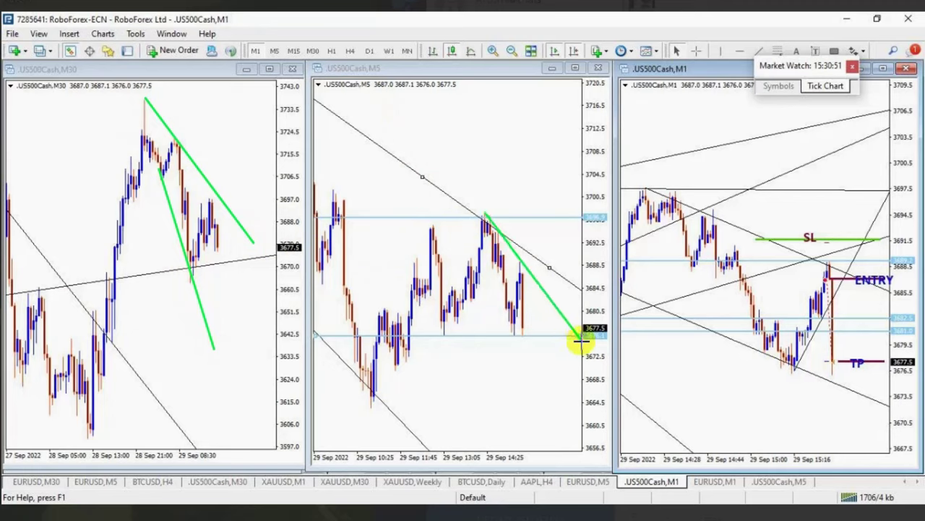
pyautogui.moveTo(481, 279)
pyautogui.mouseDown()
pyautogui.moveTo(541, 366)
pyautogui.moveTo(551, 398)
pyautogui.mouseUp()
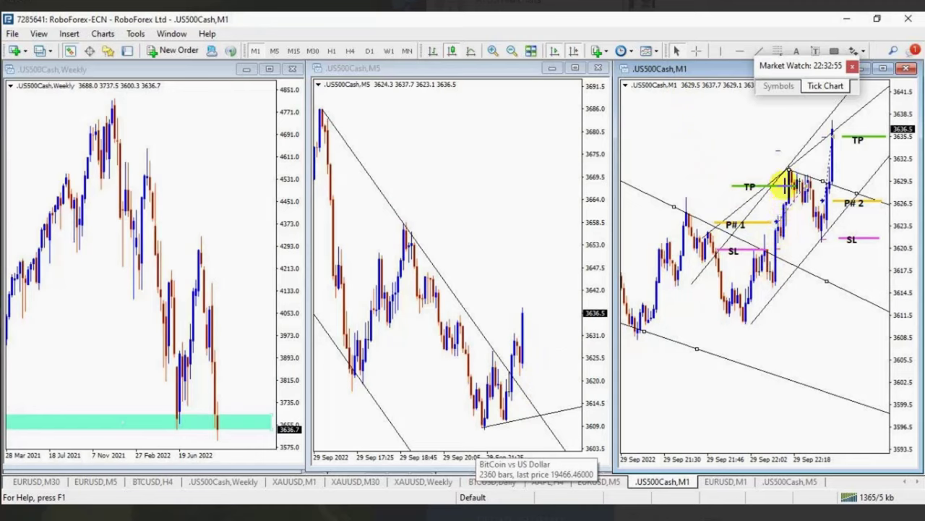
# Step: Draw two rising green lines on the US500 M1 chart, then undo them
pyautogui.moveTo(748, 323)
pyautogui.mouseDown()
pyautogui.moveTo(795, 262)
pyautogui.moveTo(791, 190)
pyautogui.moveTo(803, 150)
pyautogui.mouseUp()
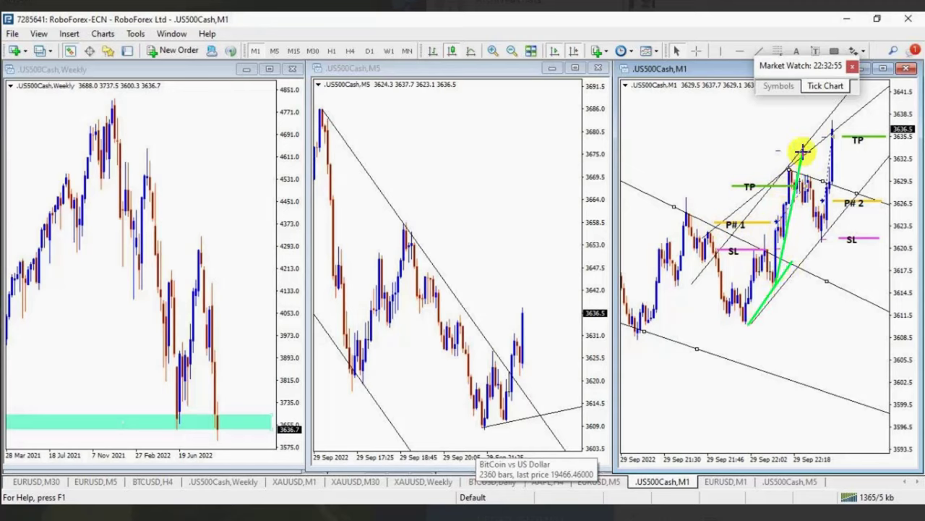
pyautogui.moveTo(764, 250)
pyautogui.mouseDown()
pyautogui.moveTo(787, 140)
pyautogui.moveTo(799, 130)
pyautogui.mouseUp()
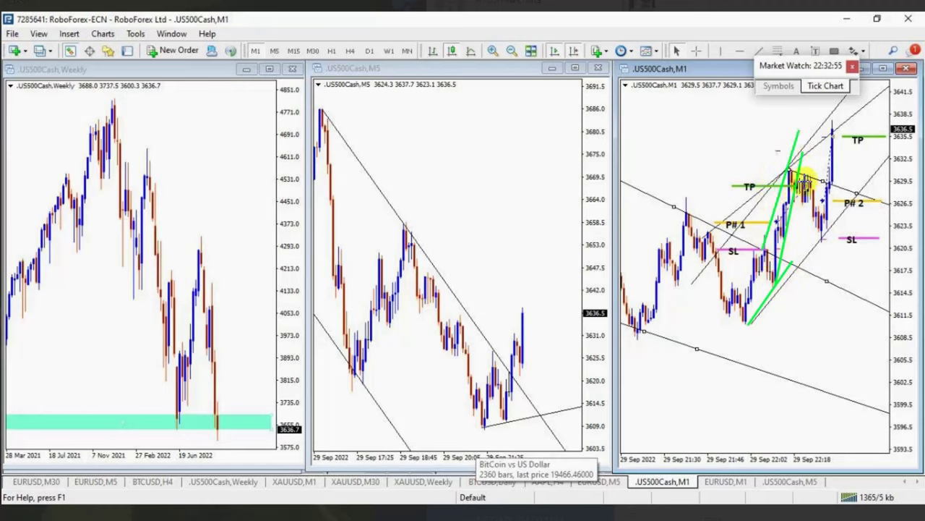
pyautogui.hotkey('ctrl', 'z')
pyautogui.hotkey('ctrl', 'z')
pyautogui.hotkey('ctrl', 'z')
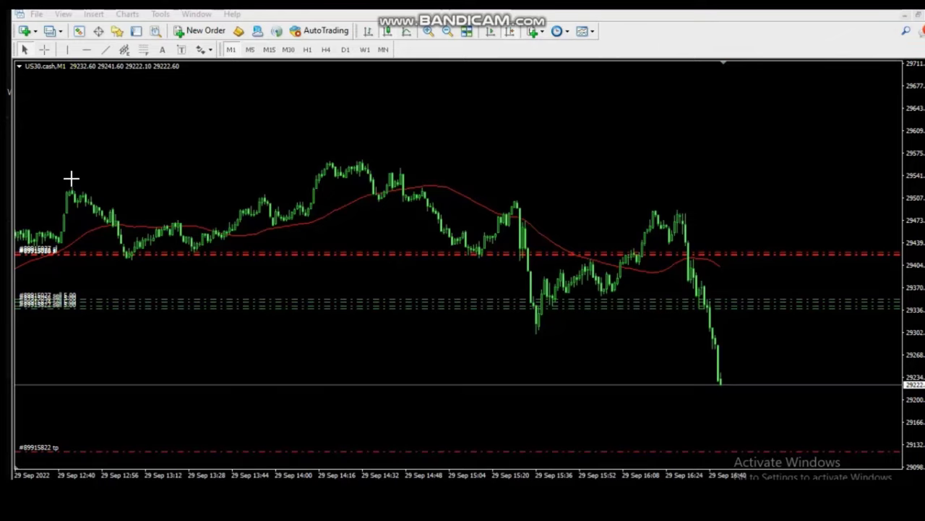
# Step: Draw four green trend lines on US30 M1: early highs, later highs, the drop, rebound lows
pyautogui.moveTo(52, 193); pyautogui.dragTo(426, 155)
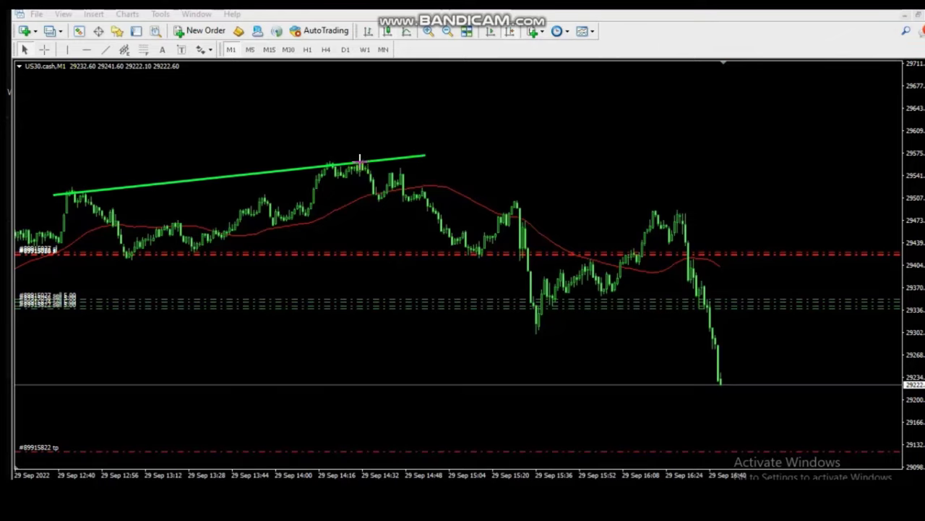
pyautogui.moveTo(328, 165)
pyautogui.mouseDown()
pyautogui.moveTo(646, 180)
pyautogui.moveTo(739, 222)
pyautogui.mouseUp()
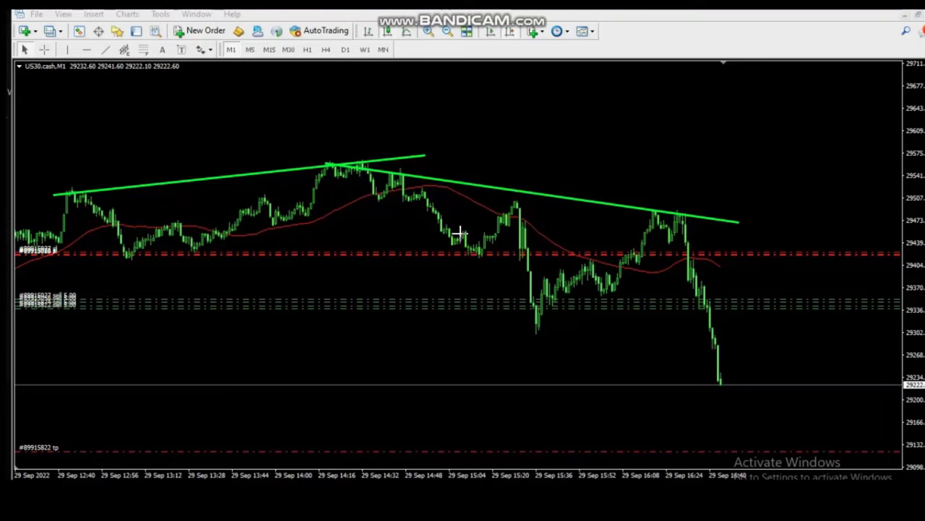
pyautogui.moveTo(376, 198); pyautogui.dragTo(689, 444)
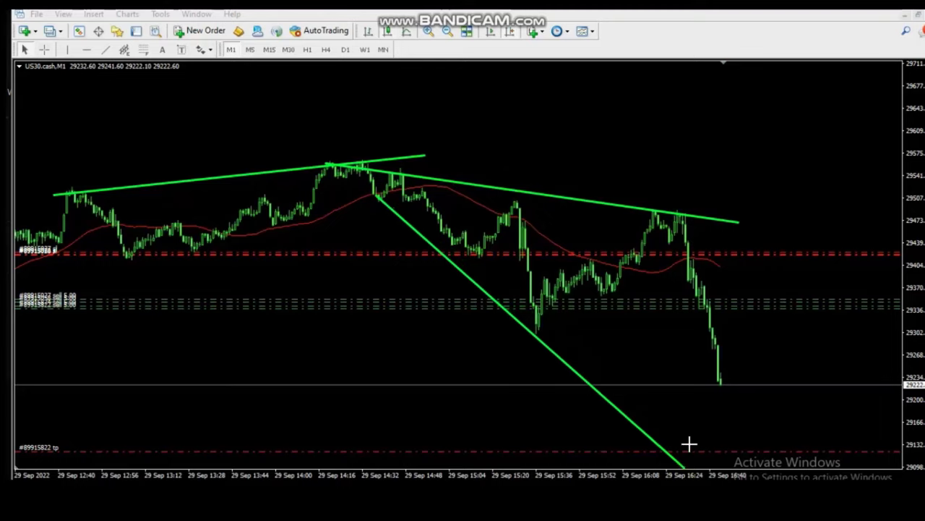
pyautogui.moveTo(528, 341)
pyautogui.mouseDown()
pyautogui.moveTo(725, 222)
pyautogui.moveTo(716, 225)
pyautogui.mouseUp()
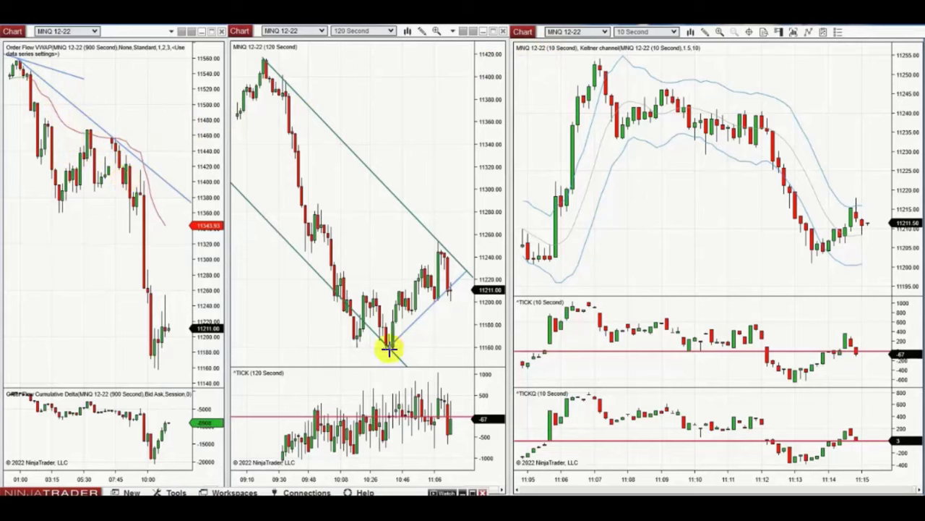
# Step: Draw a green trend channel on the MNQ 120-second chart from the channel low to recent highs
pyautogui.moveTo(389, 348)
pyautogui.mouseDown()
pyautogui.moveTo(410, 295)
pyautogui.moveTo(458, 264)
pyautogui.mouseUp()
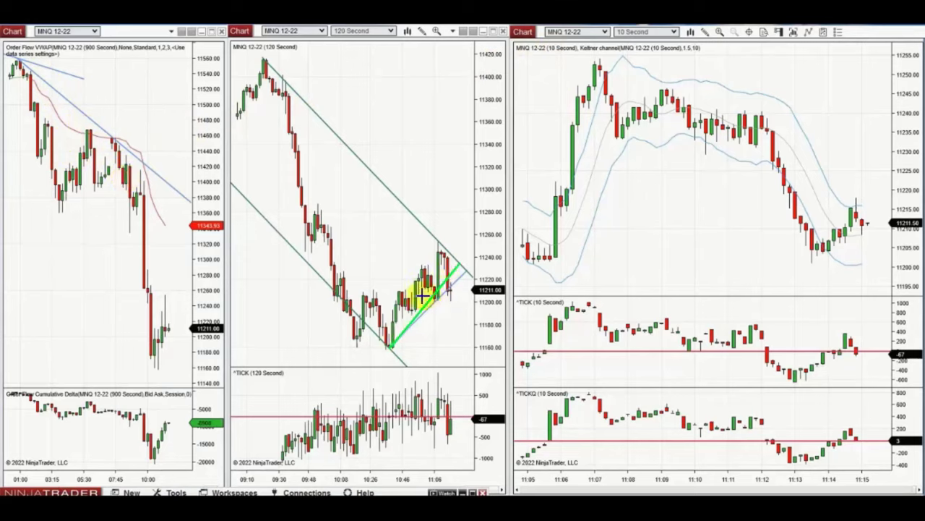
pyautogui.click(438, 249)
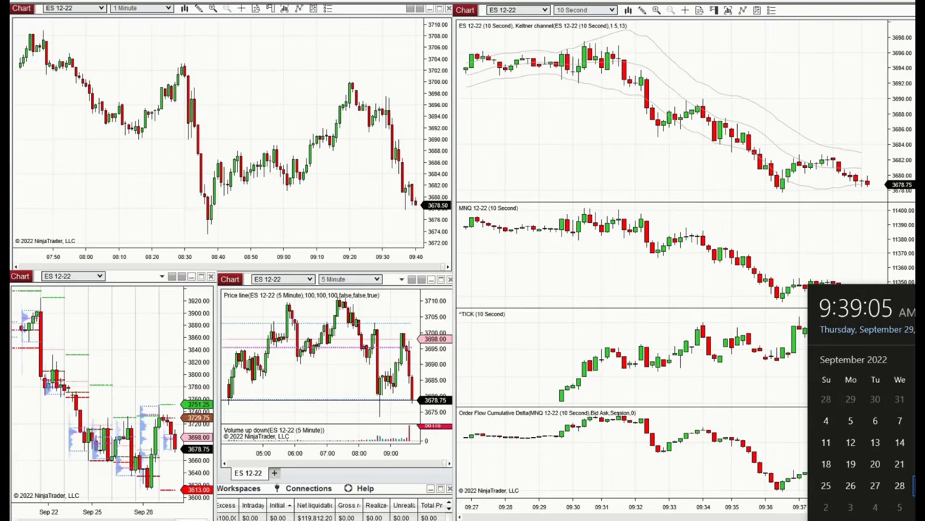
# Step: Place two ES sell limit orders and raise the bracket stop on the 10-second chart, leaving Sell LMT 3665.00 and Sell STP 3659.00
pyautogui.press('Escape')
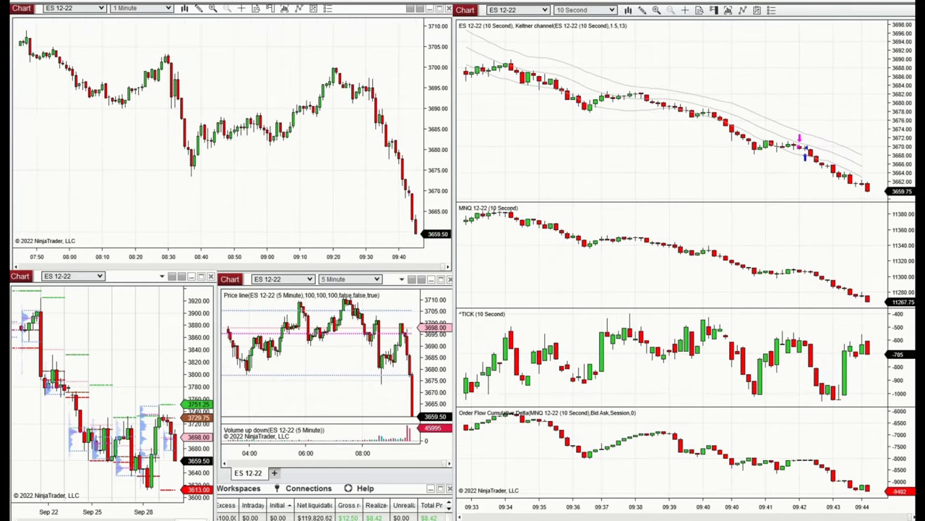
pyautogui.click(867, 192)
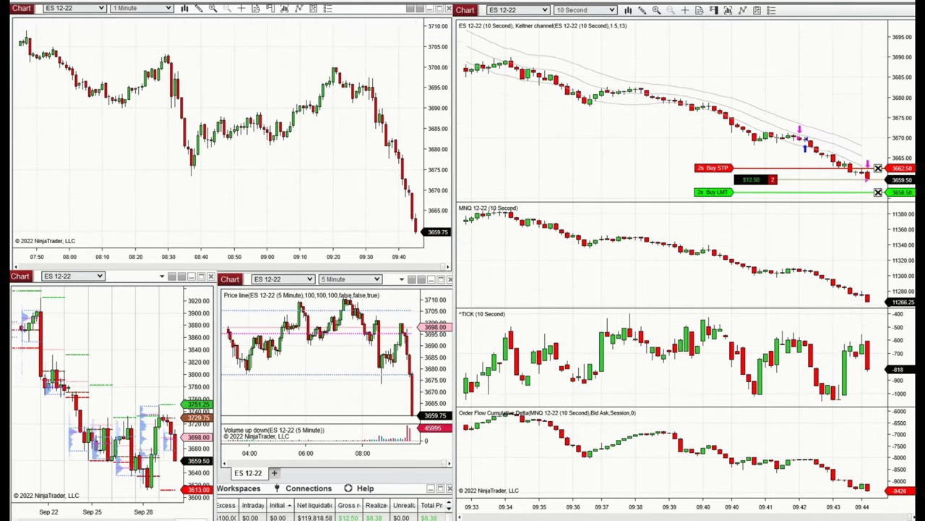
pyautogui.click(862, 179)
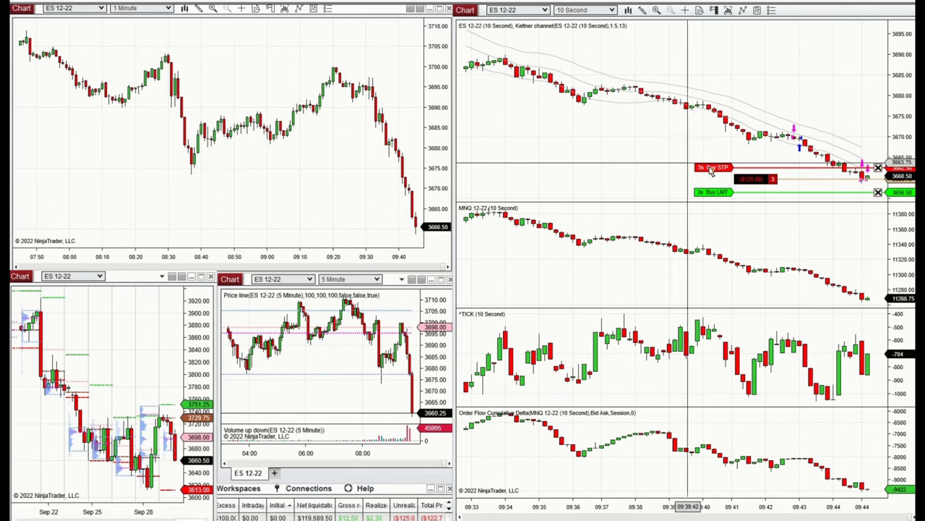
pyautogui.moveTo(713, 164); pyautogui.dragTo(713, 152)
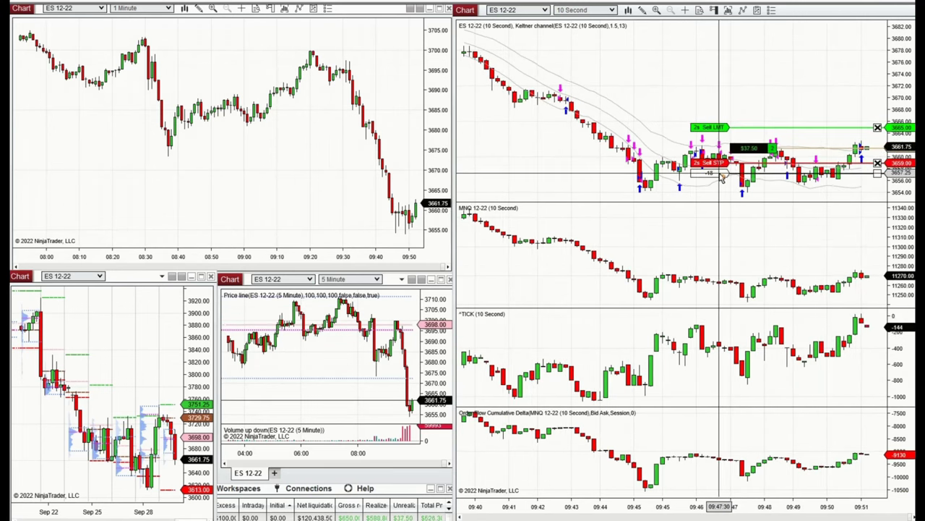
# Step: Trail the ES Sell STP order lower twice until the position is stopped out
pyautogui.moveTo(721, 178); pyautogui.dragTo(723, 174)
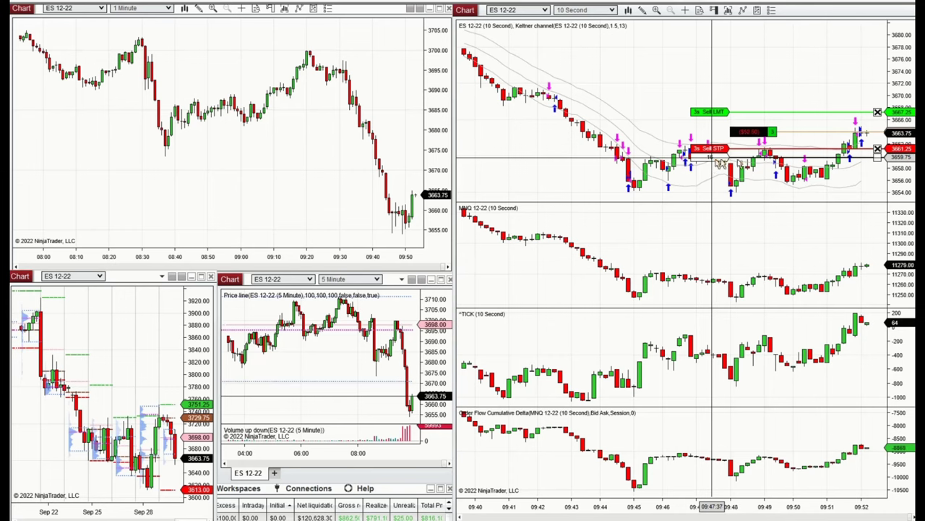
pyautogui.moveTo(716, 160); pyautogui.dragTo(716, 157)
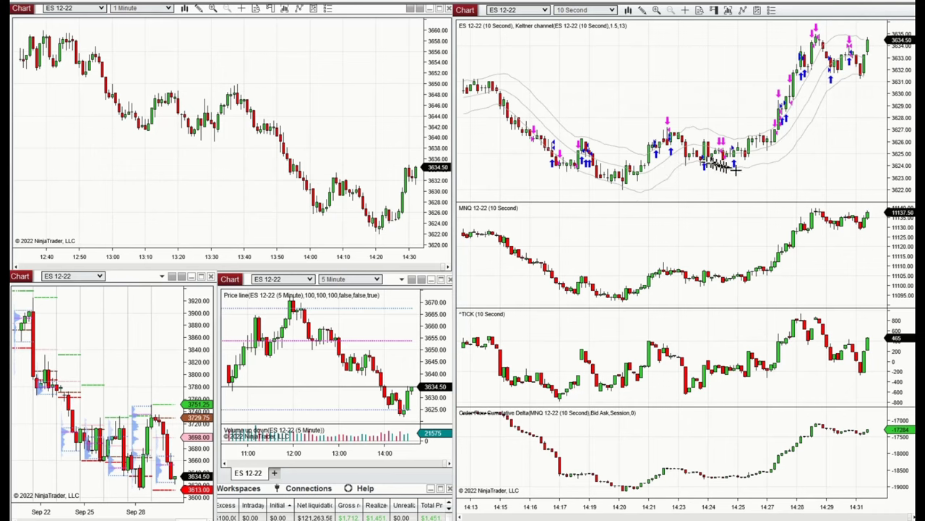
# Step: Draw blue trend lines along the rally lows, up the rally, across consolidation highs, and from the peak across recent highs
pyautogui.click(733, 166)
pyautogui.click(795, 127)
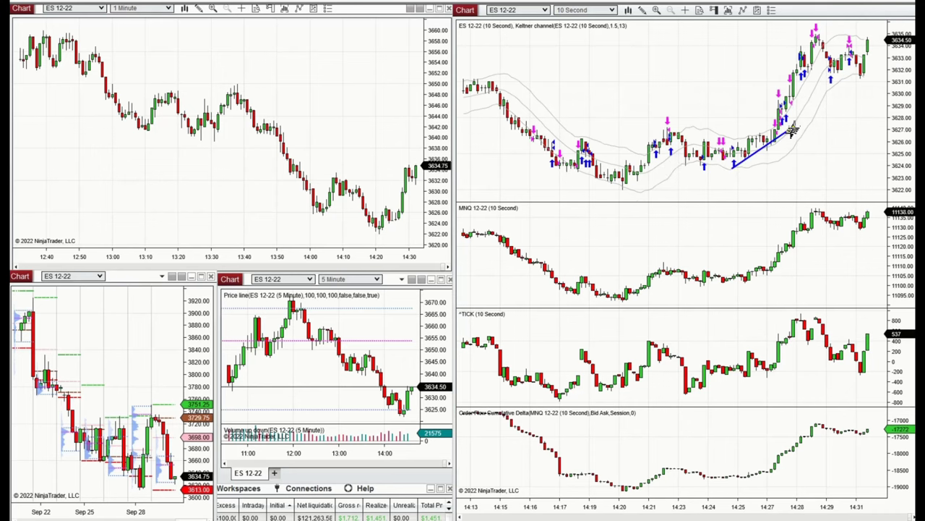
pyautogui.click(773, 145)
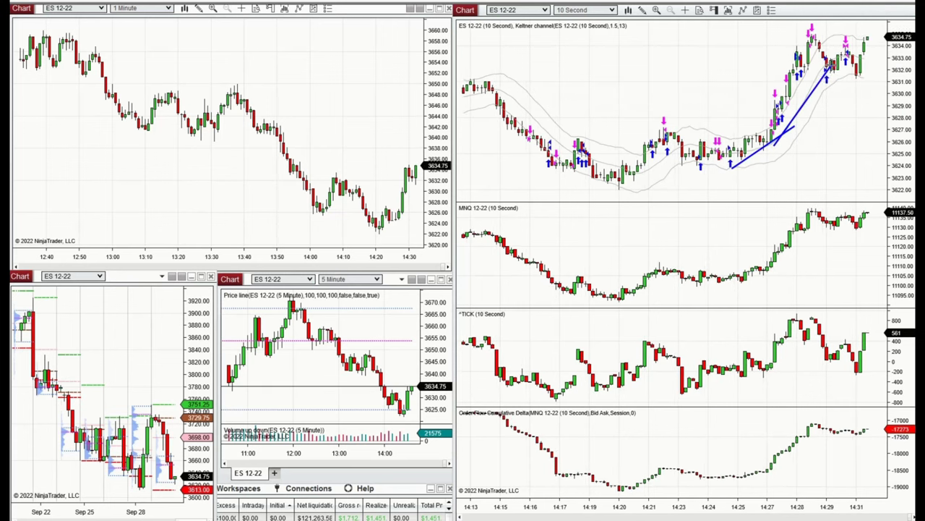
pyautogui.click(829, 69)
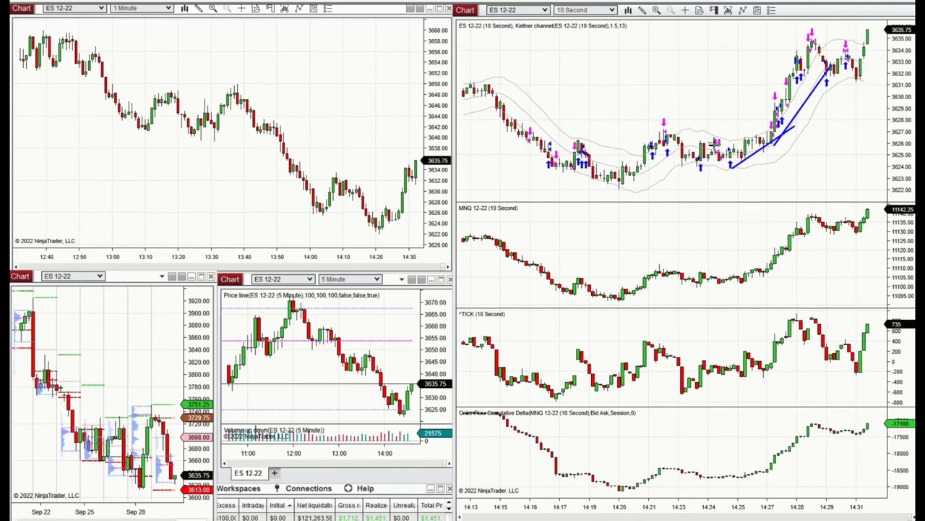
pyautogui.click(700, 141)
pyautogui.click(746, 133)
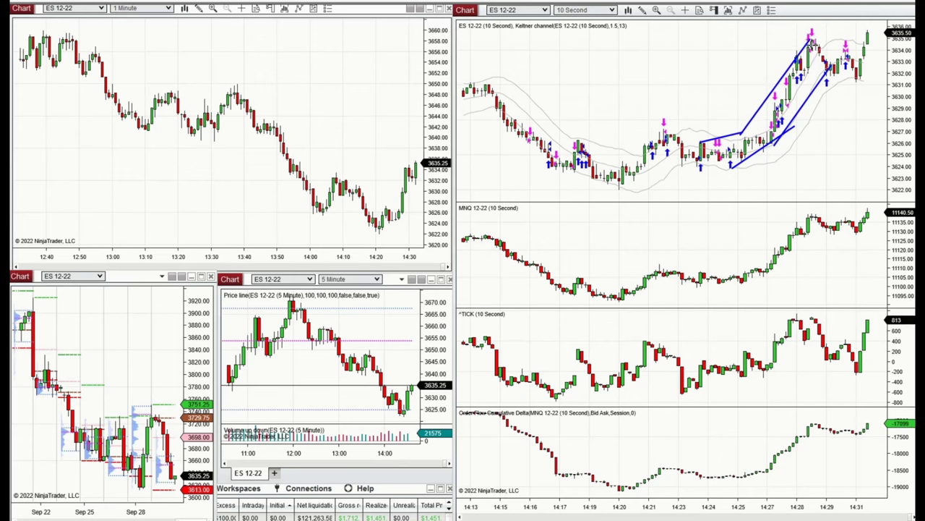
pyautogui.click(810, 39)
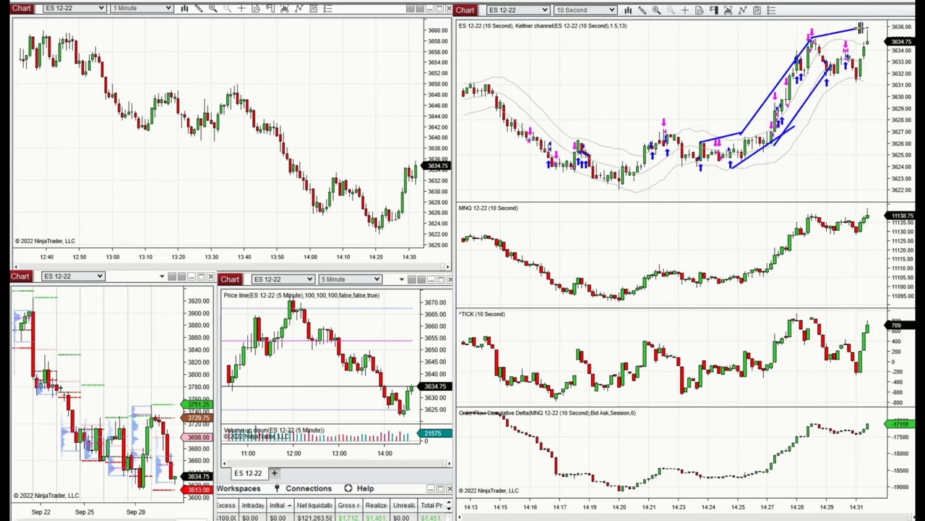
pyautogui.click(824, 67)
pyautogui.click(862, 82)
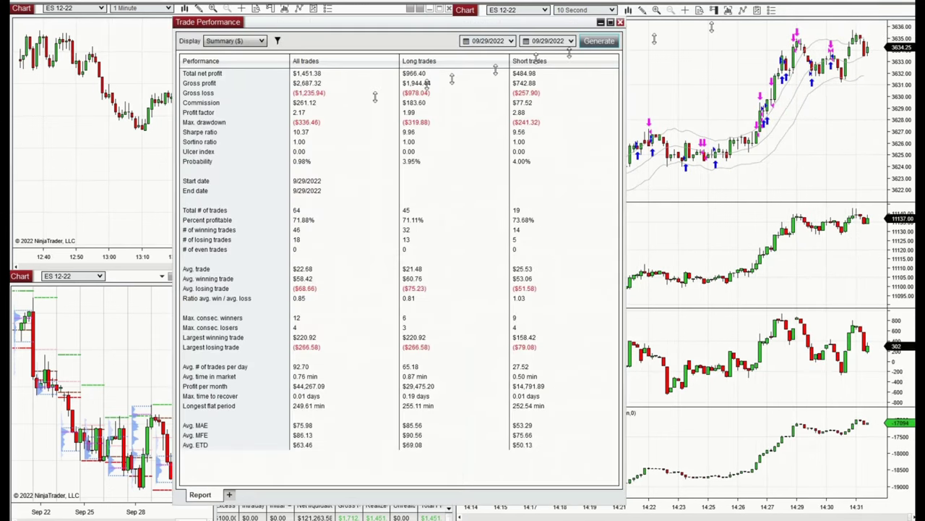
# Step: Review the report's Profit factor, Percent profitable, Avg win/loss ratio and Max drawdown rows
pyautogui.click(201, 114)
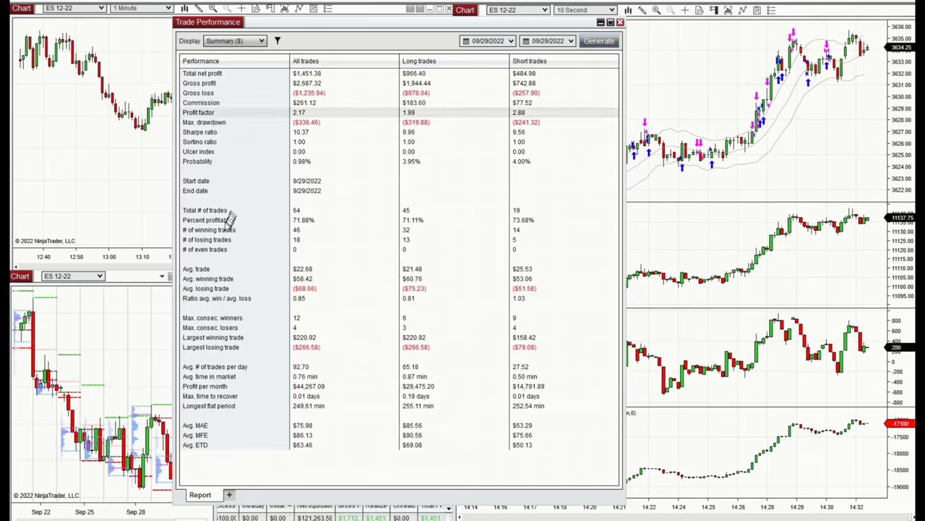
pyautogui.click(227, 221)
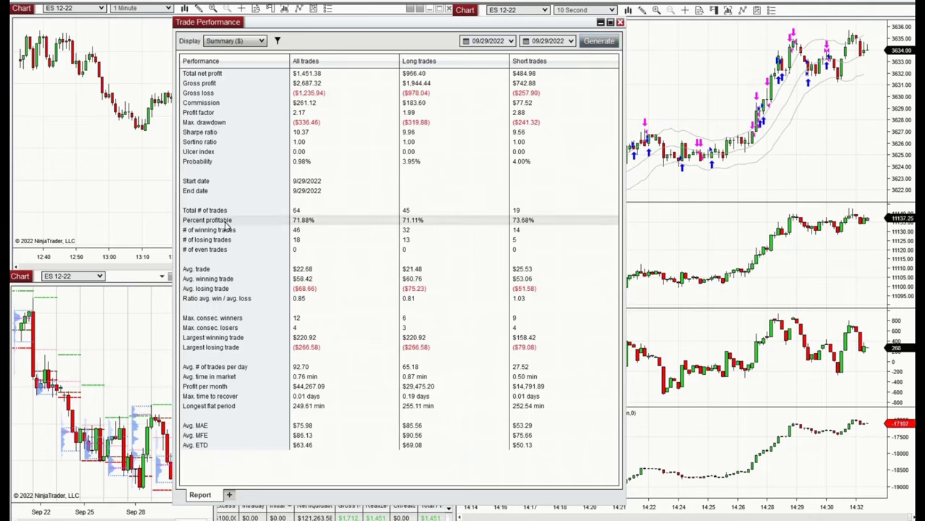
pyautogui.click(241, 299)
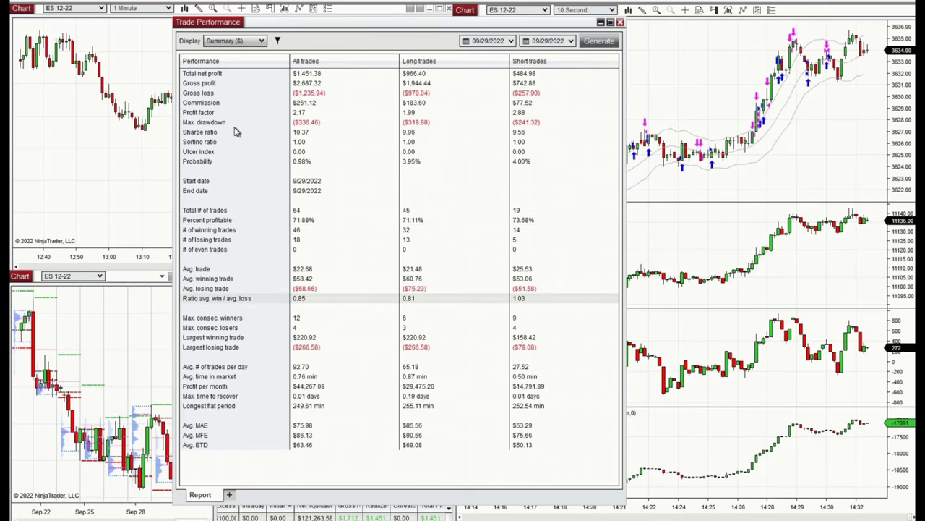
pyautogui.click(232, 123)
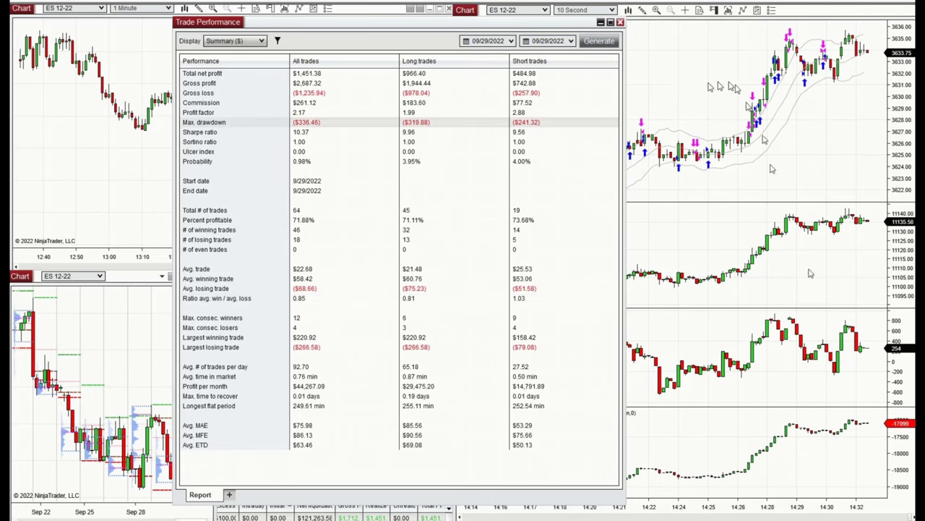
pyautogui.press('super+alt+d')
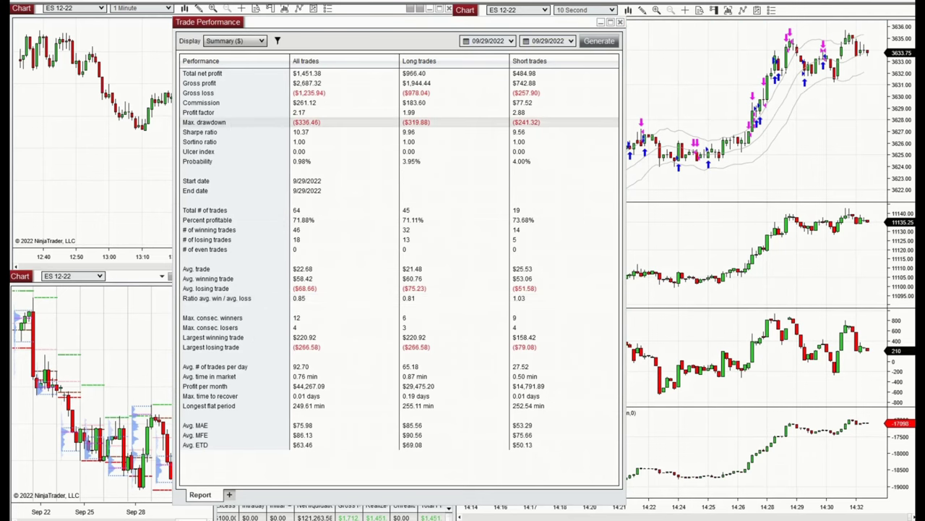